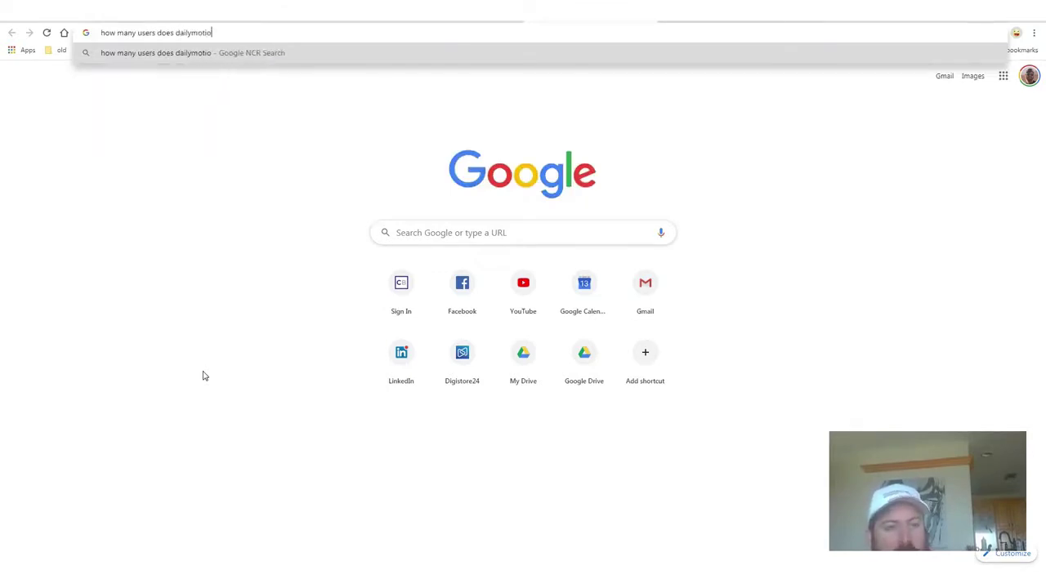
- Search Google for "how many users does dailymotion" and read the featured answer
text(n)
key(Return)
key(ctrl+plus)
key(ctrl+plus)
key(ctrl+plus)
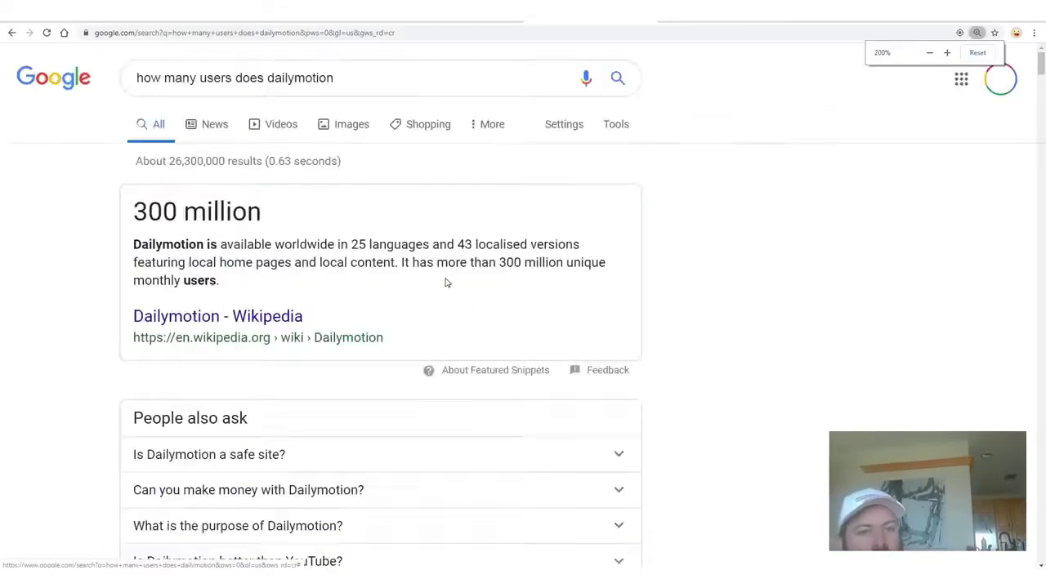
drag(882, 309, 139, 182)
mouse_move(601, 423)
mouse_down()
mouse_move(879, 411)
mouse_move(934, 315)
mouse_move(16, 311)
mouse_up()
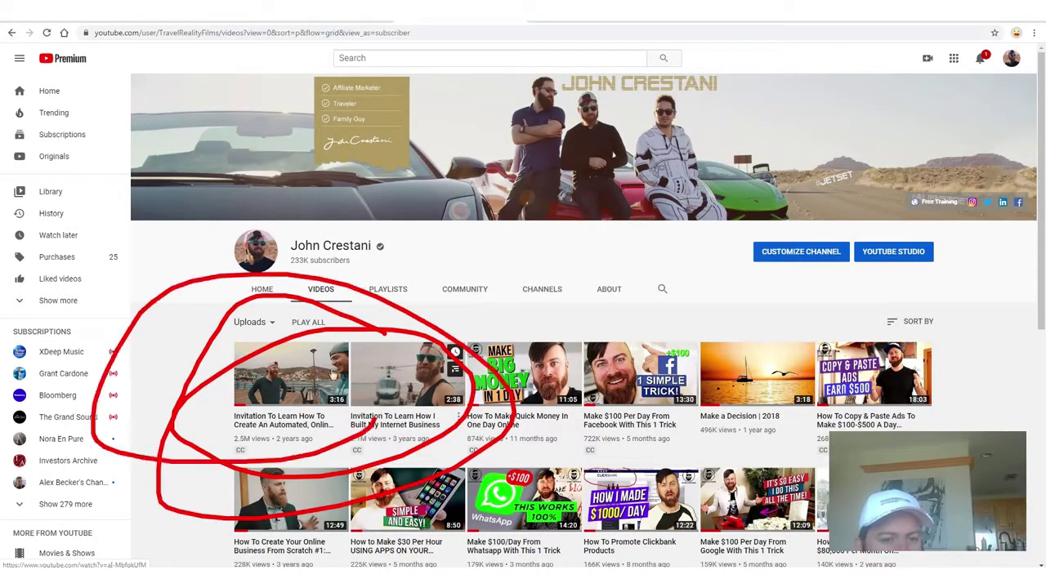
- Open the channel's video "Invitation To Learn How To Create An Automated, Online Business" and search Google for "download youtube to mp4"
click(331, 372)
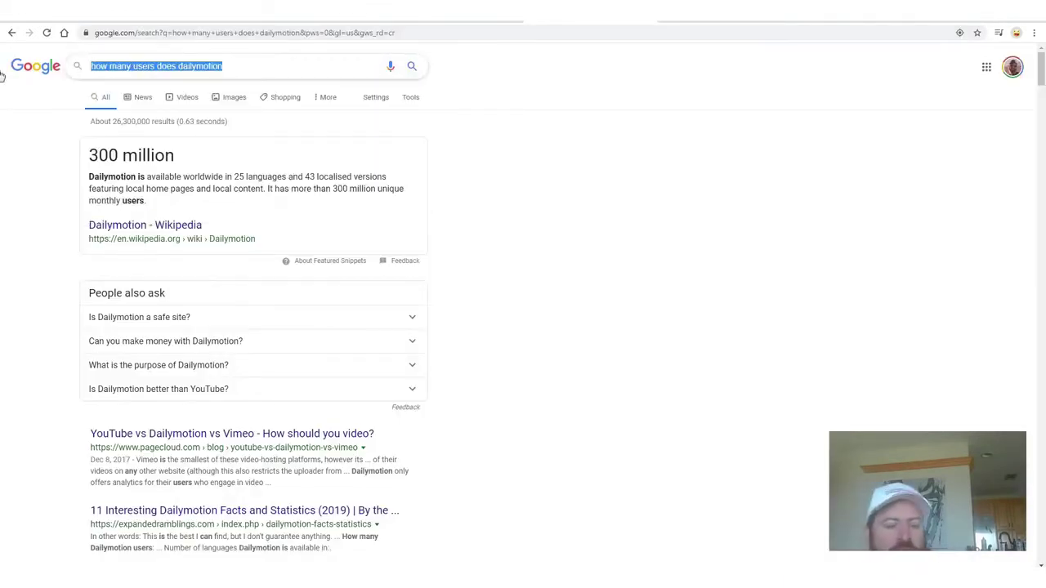
text(download youtube)
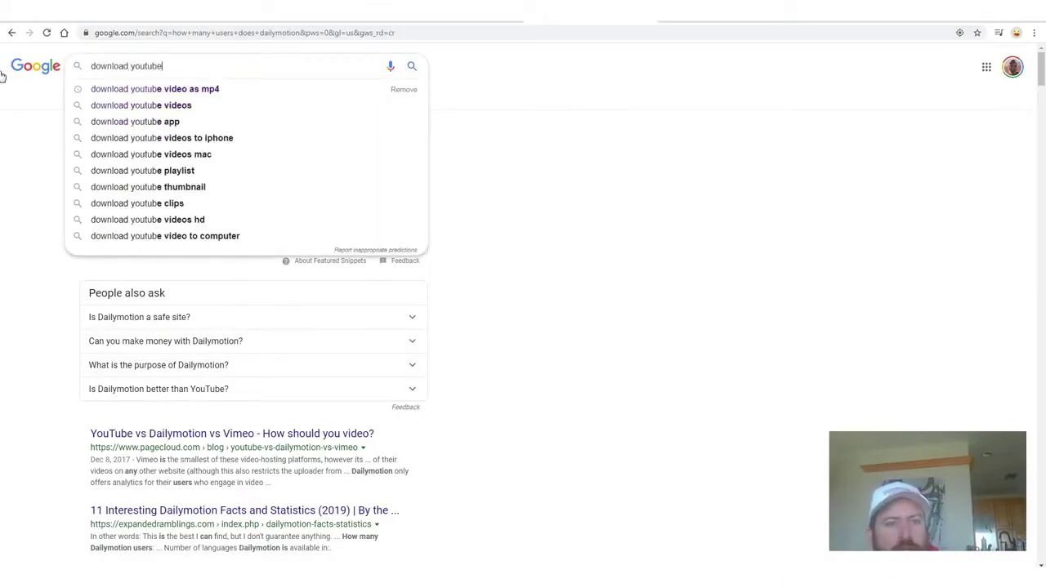
text( to mp4)
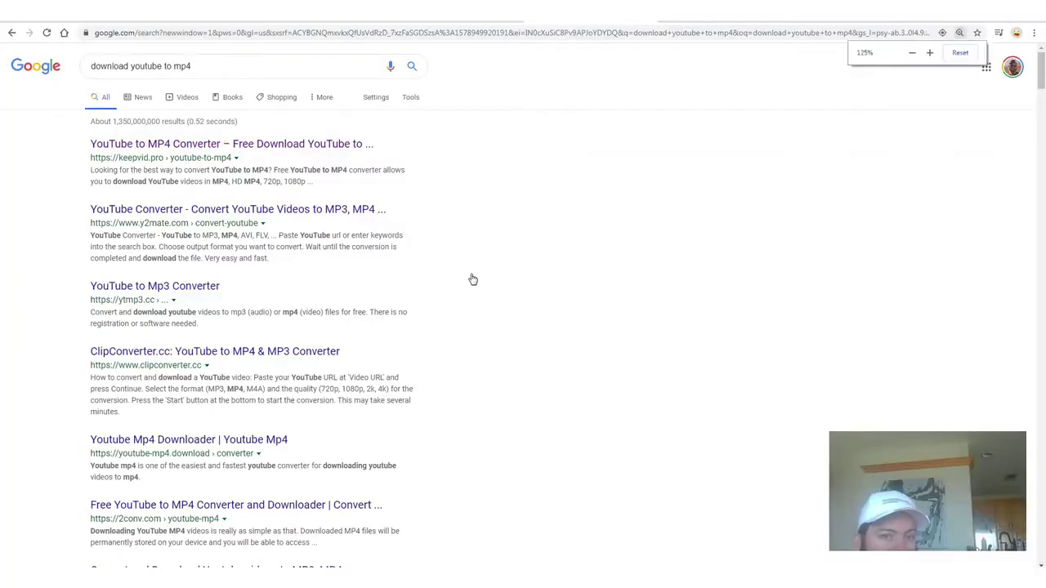
- Open the keepvid.pro "YouTube to MP4 Converter" page from the search results
key(ctrl+plus)
key(ctrl+plus)
drag(490, 201, 101, 290)
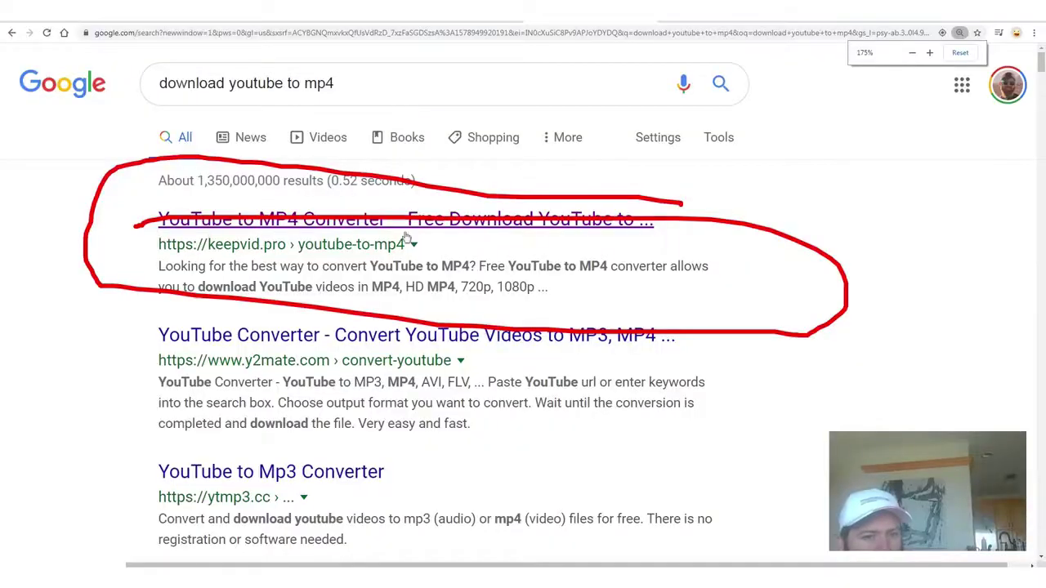
drag(631, 224, 49, 205)
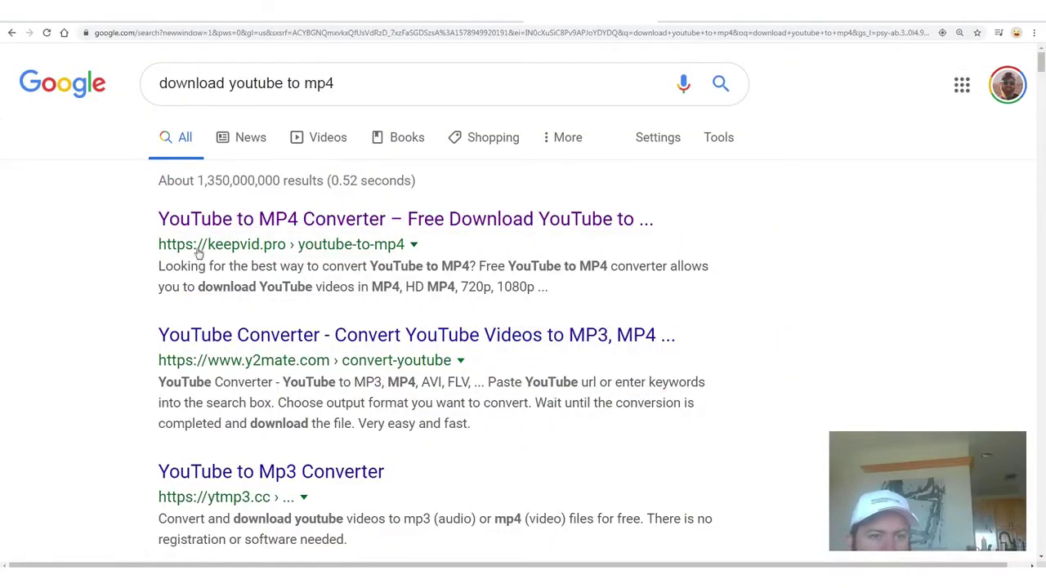
click(253, 219)
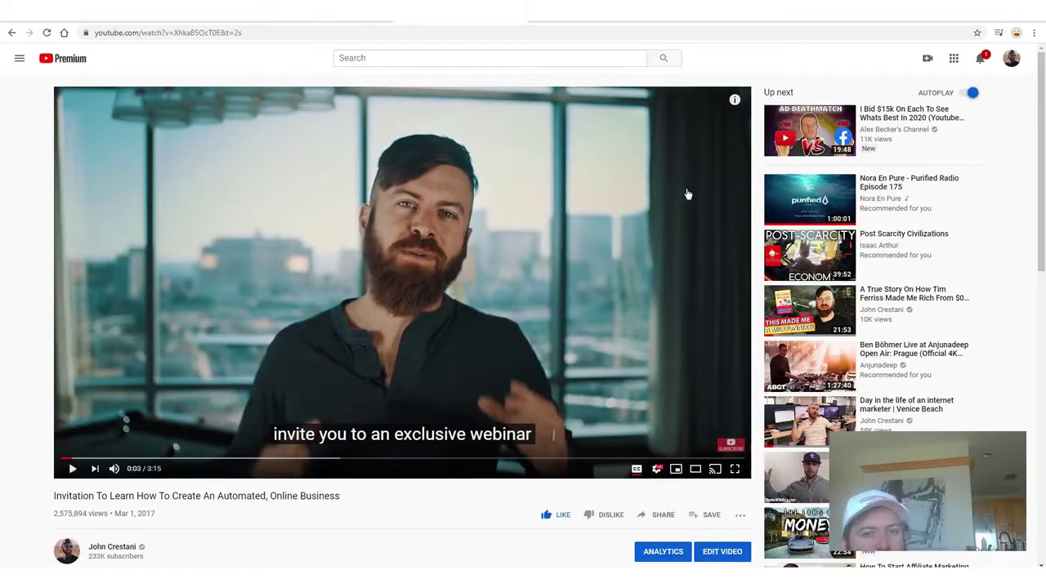
mouse_move(675, 141)
mouse_down()
mouse_move(689, 361)
mouse_move(210, 152)
mouse_up()
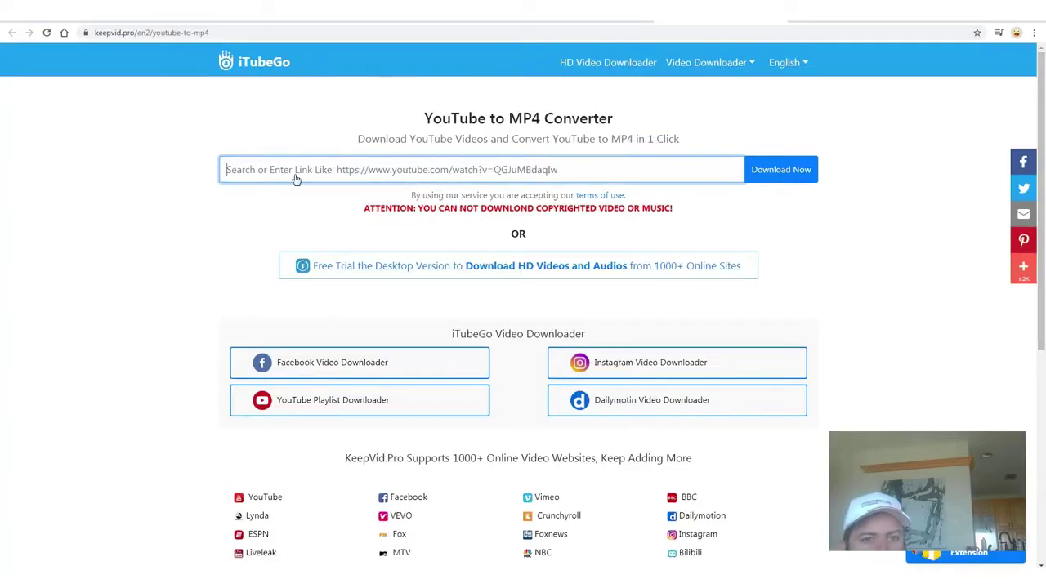
text(https://www.youtube.com/watch?v=XhkaB5OcT0E)
key(Return)
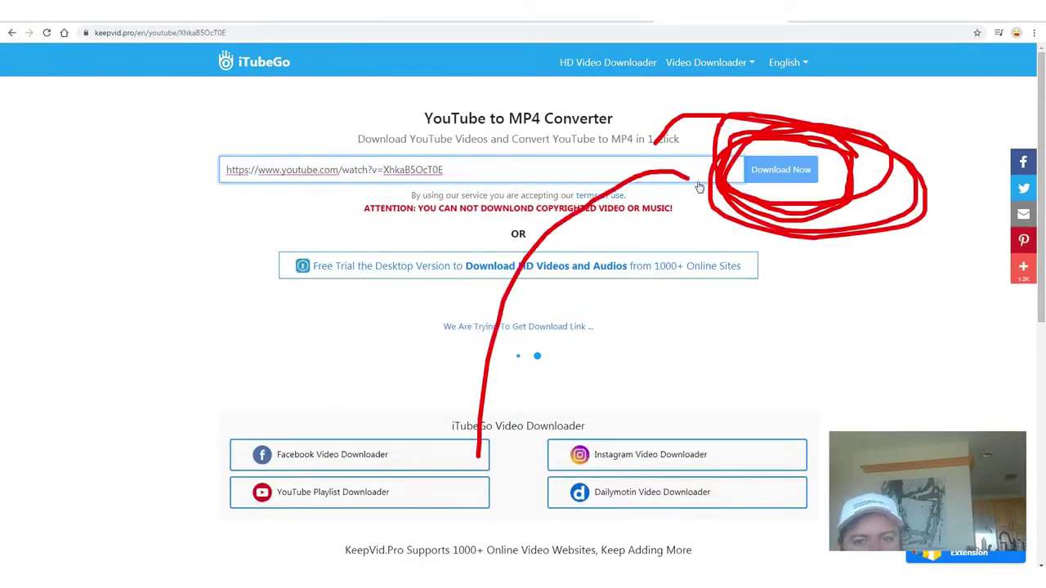
- Save the best-quality MP4 download of the video into "New folder (2)" in the Pictures library
right_click(514, 378)
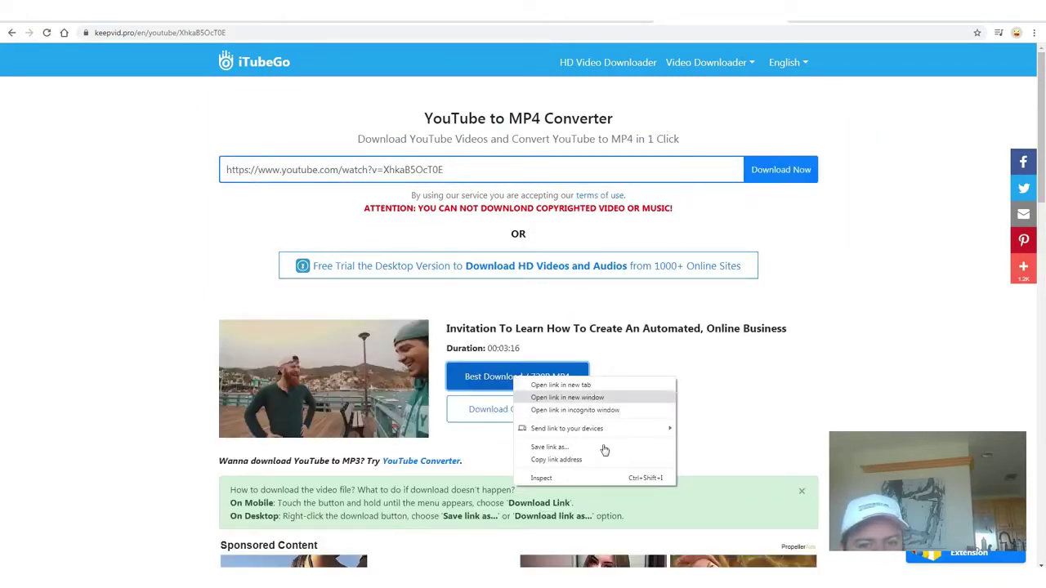
click(549, 447)
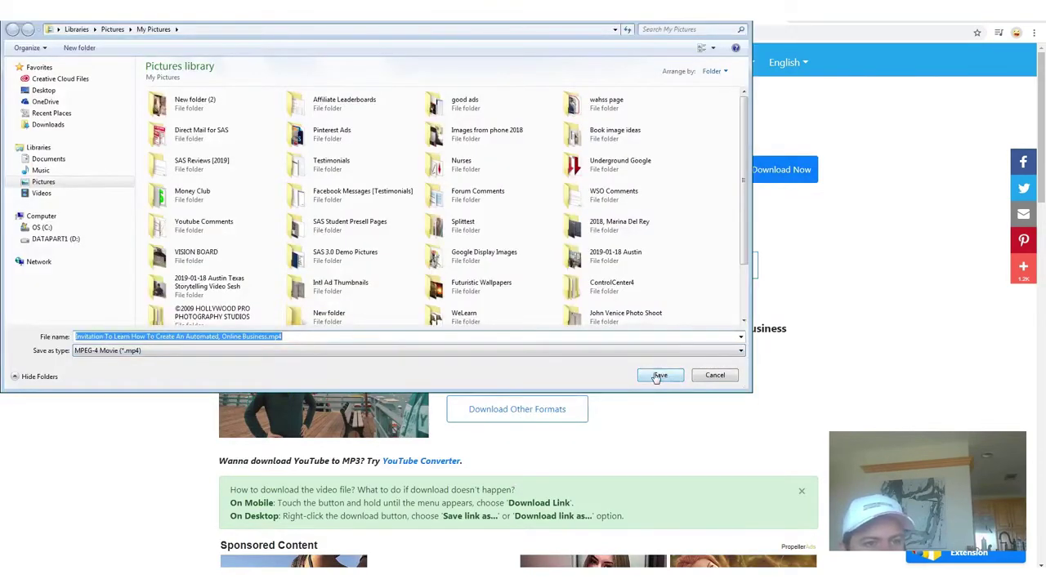
double_click(195, 98)
click(660, 375)
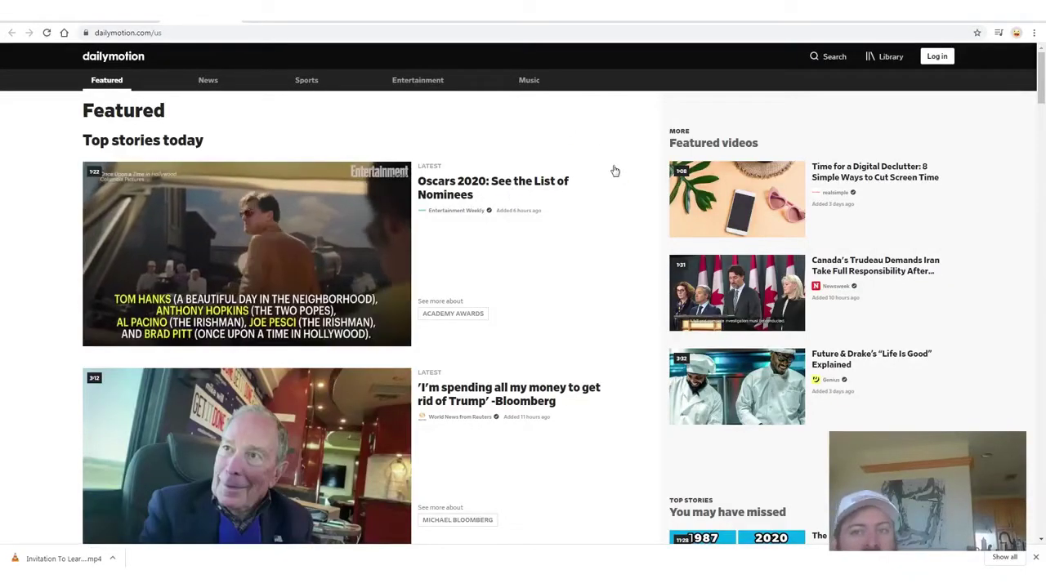
- Open the Become a Partner page from the footer of the Dailymotion home page
drag(1040, 78, 1027, 526)
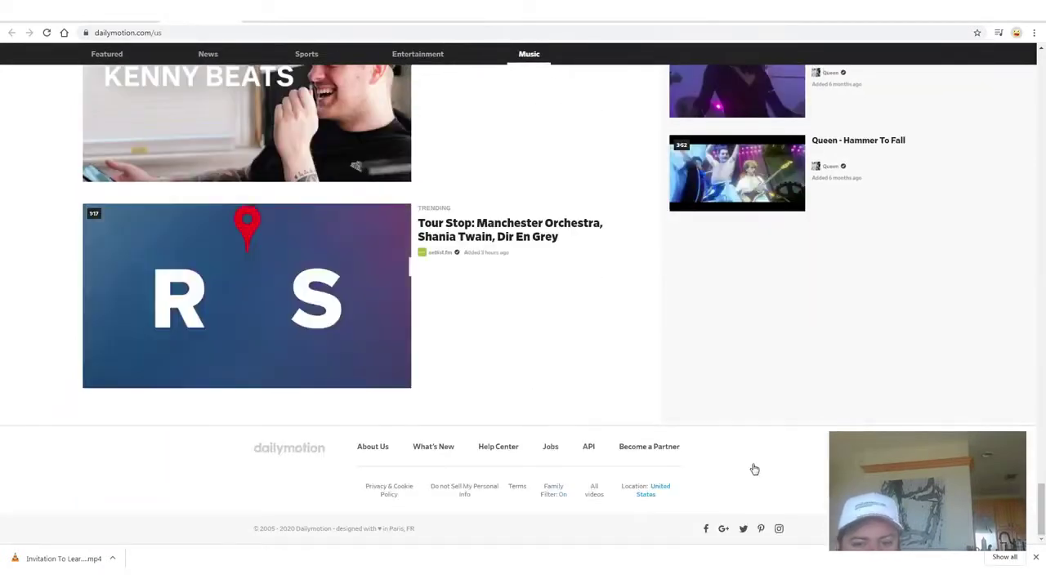
key(ctrl+plus)
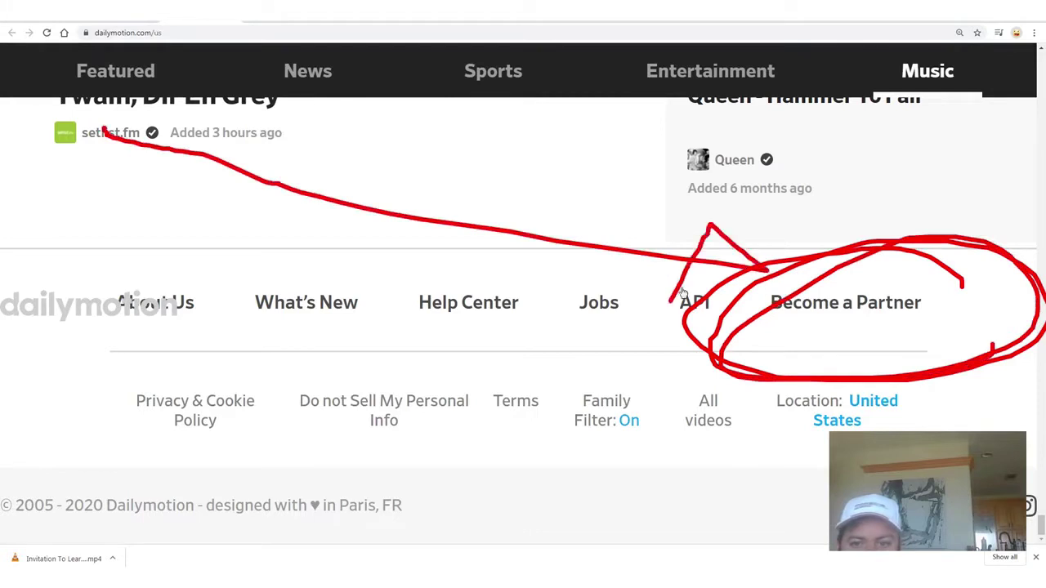
click(841, 304)
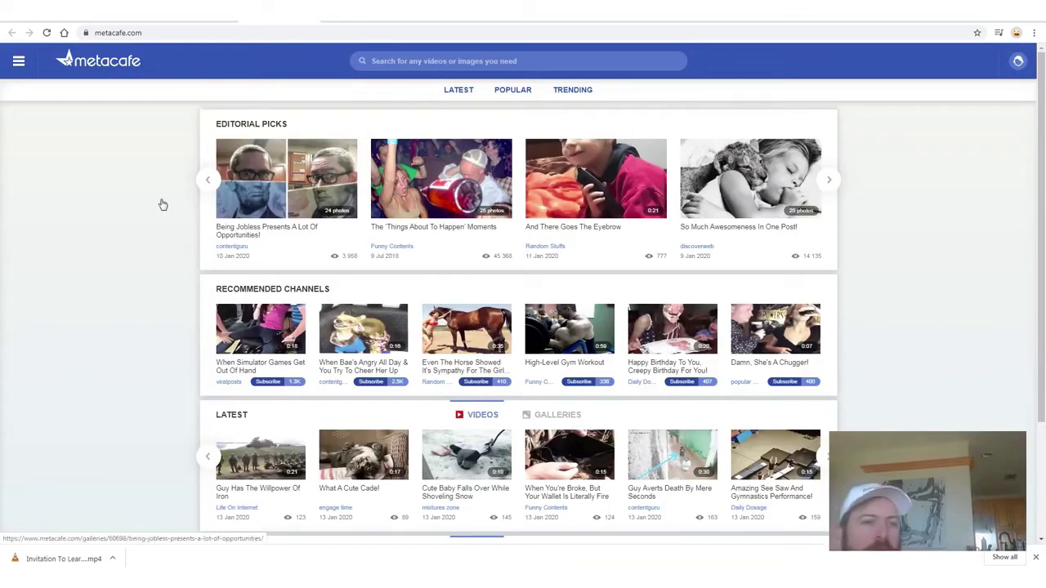
- Examine the Metacafe home page and close its tab
key(ctrl+plus)
key(ctrl+plus)
key(ctrl+plus)
key(ctrl+plus)
key(ctrl+plus)
drag(309, 70, 98, 140)
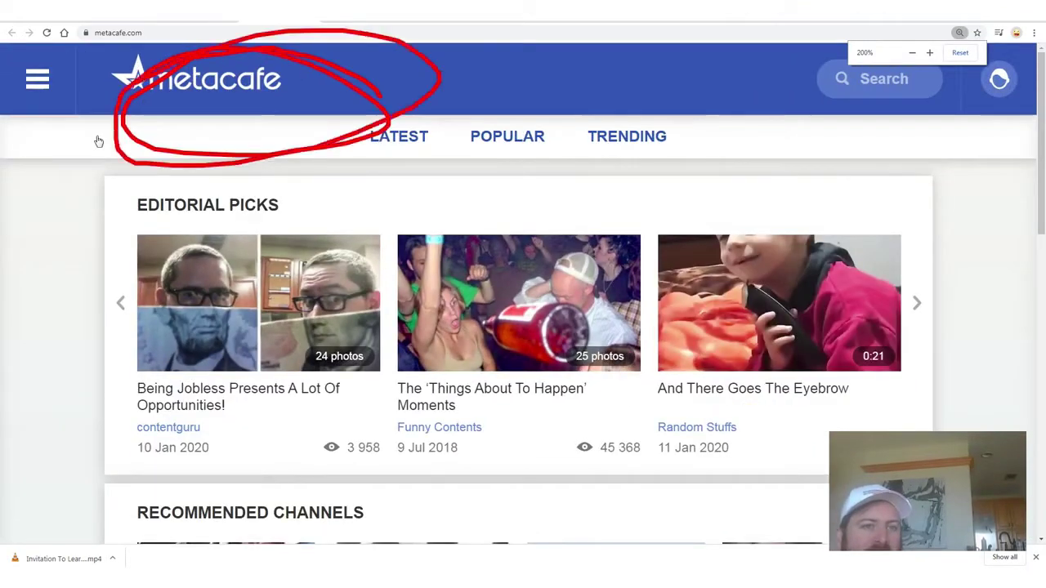
key(ctrl+w)
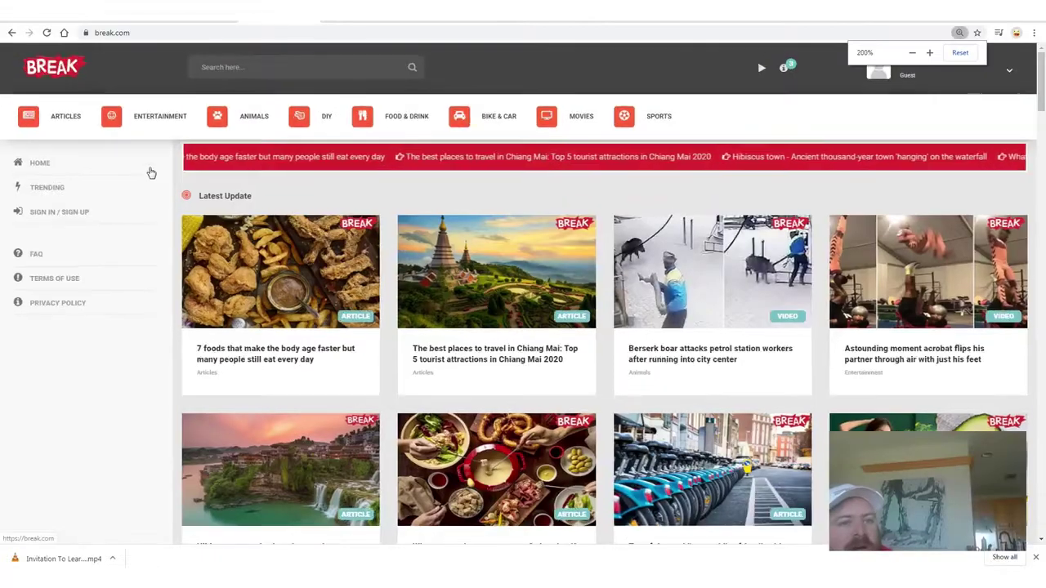
- Examine the break.com home page and open the guest account menu with the sign-in and sign-up option
key(ctrl+plus)
key(ctrl+plus)
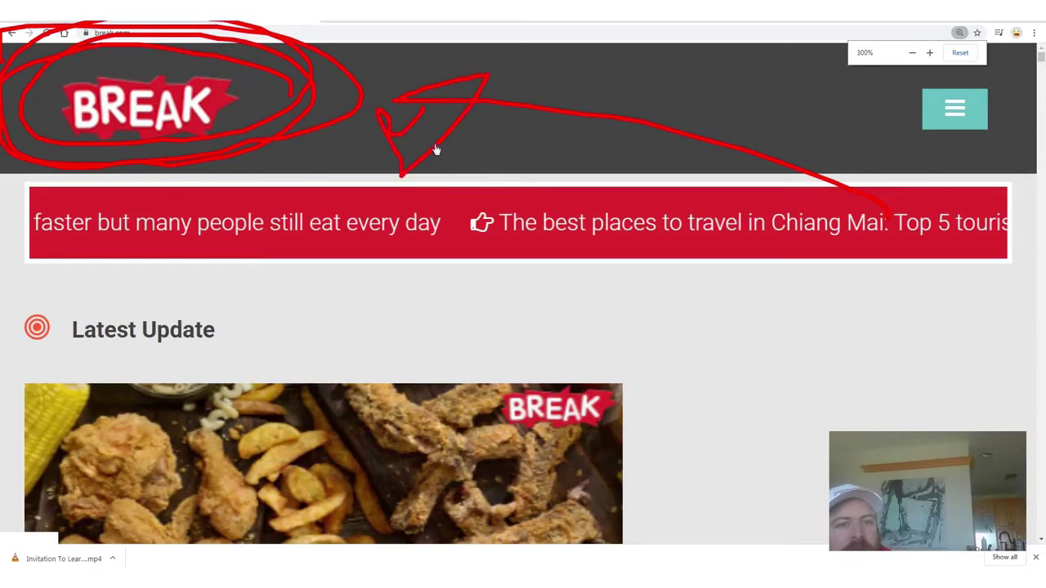
key(ctrl+0)
click(1011, 68)
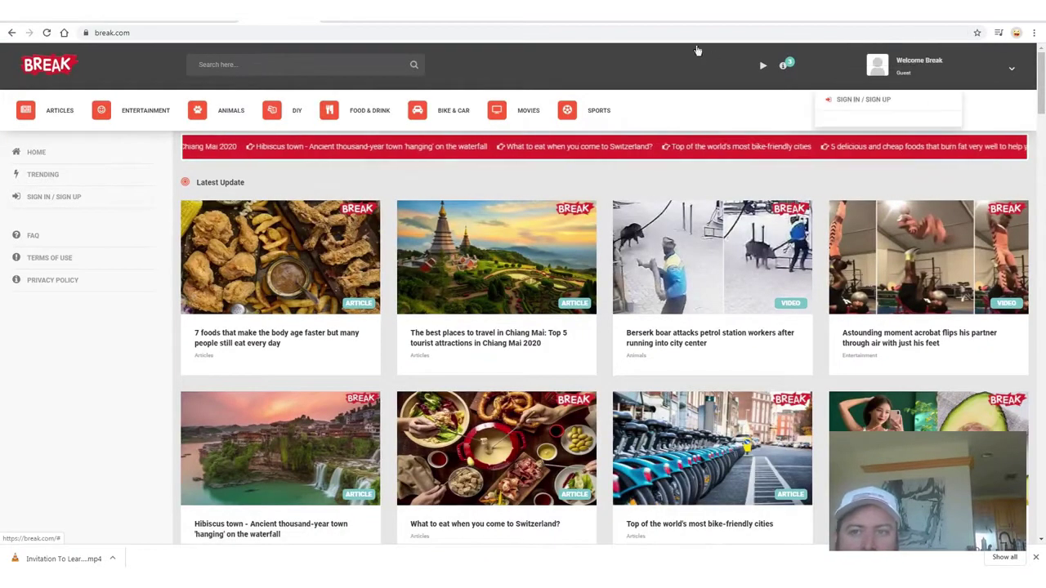